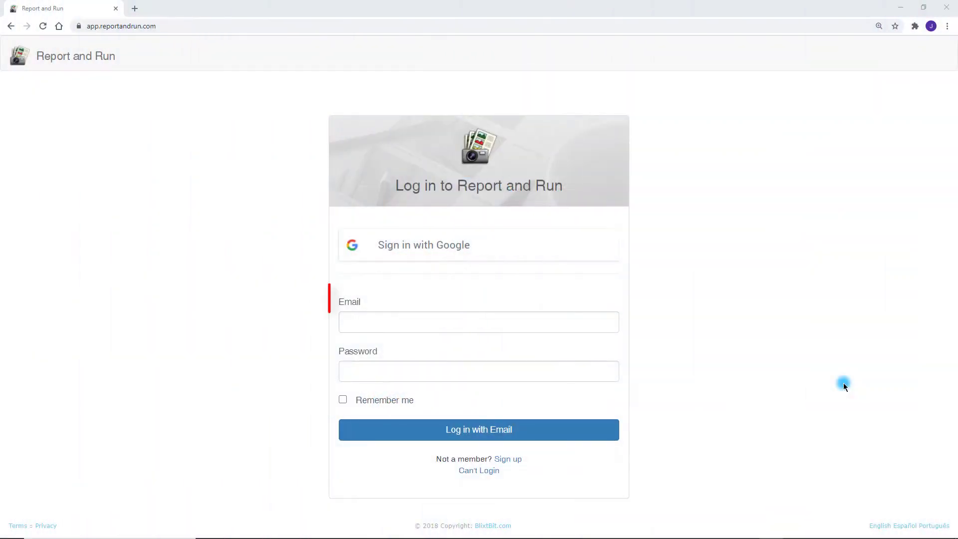
- Log in with the account e-mail and password, with Remember me ticked
left_click(843, 382)
left_click(344, 398)
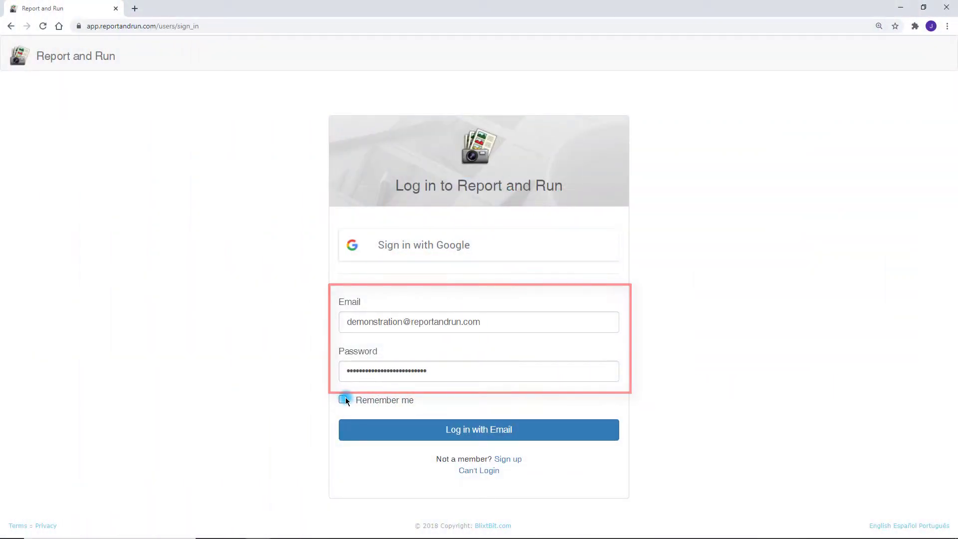
left_click(482, 427)
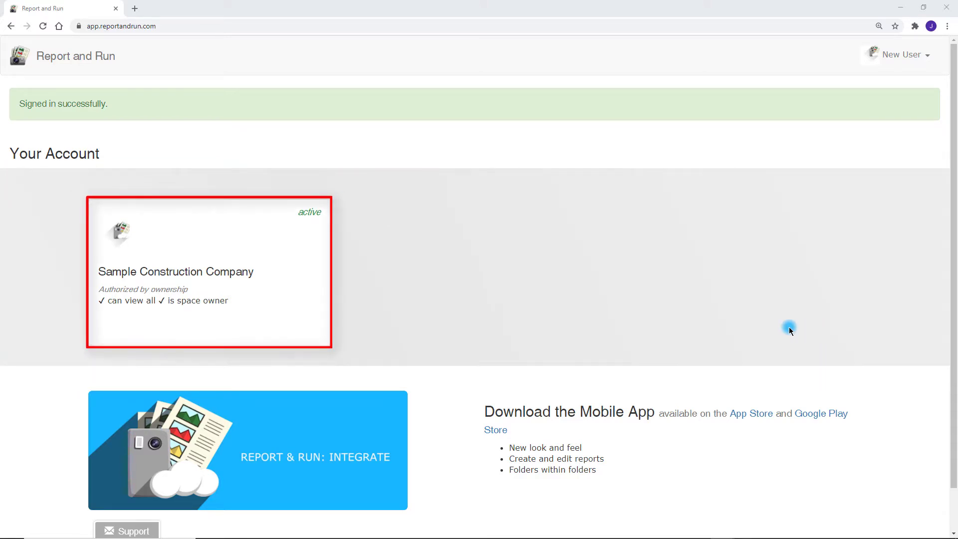
- Open the Sample Construction Company space and look through its New and More menus
left_click(229, 251)
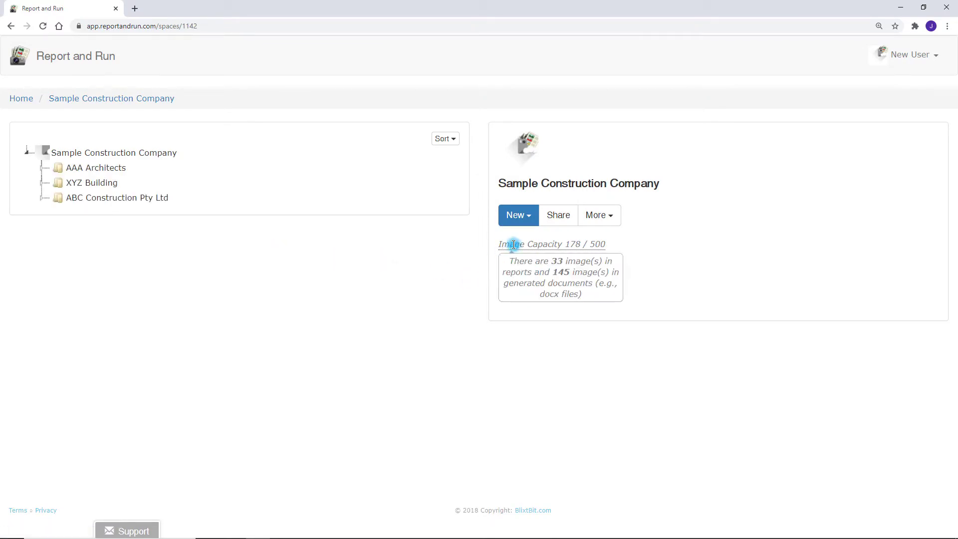
left_click(533, 220)
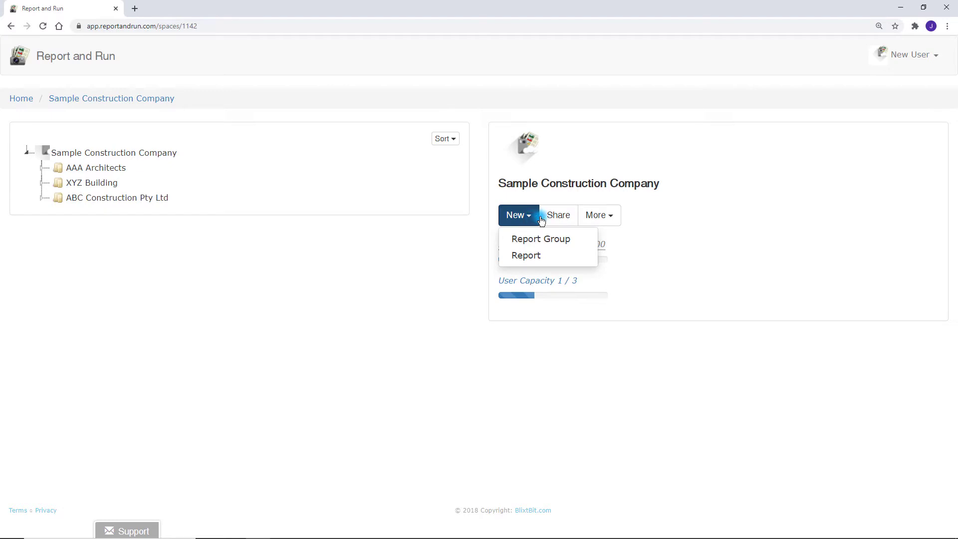
left_click(612, 218)
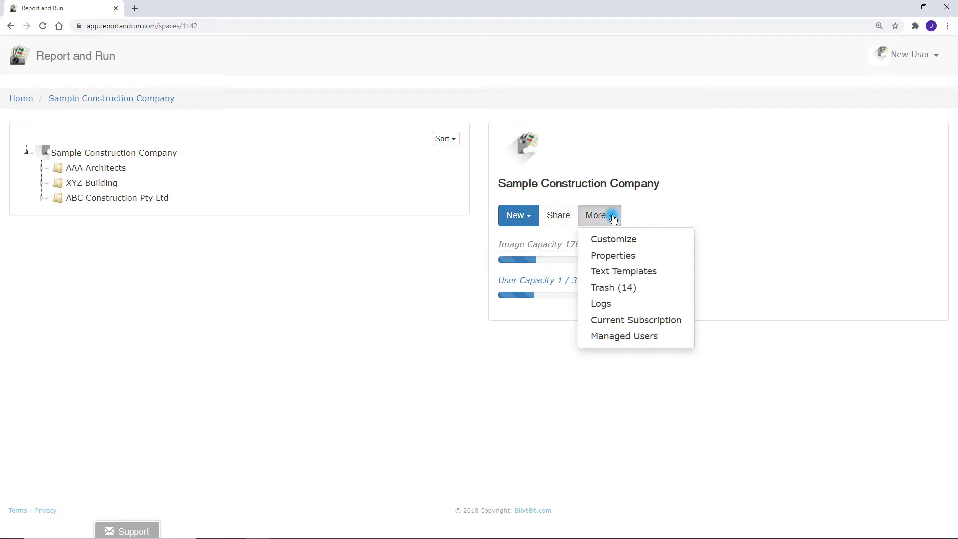
left_click(454, 328)
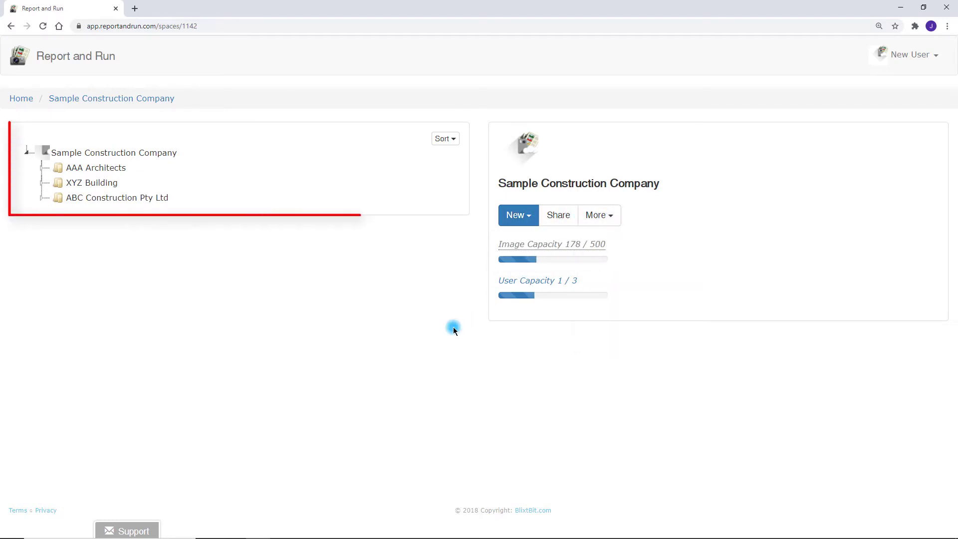
- Expand ABC Construction Pty Ltd, 123 Ocean Boulevard Project and Town House A in the tree
left_click(153, 198)
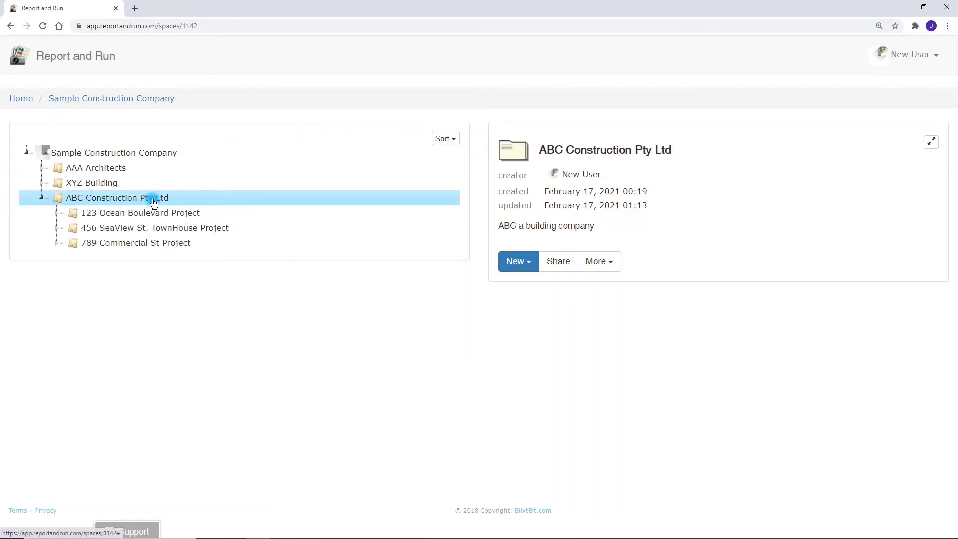
left_click(157, 216)
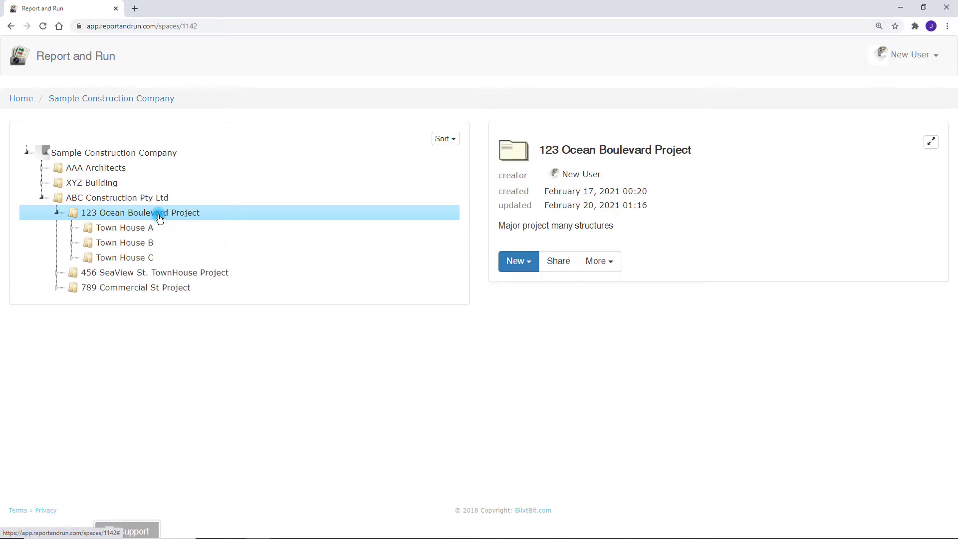
left_click(151, 228)
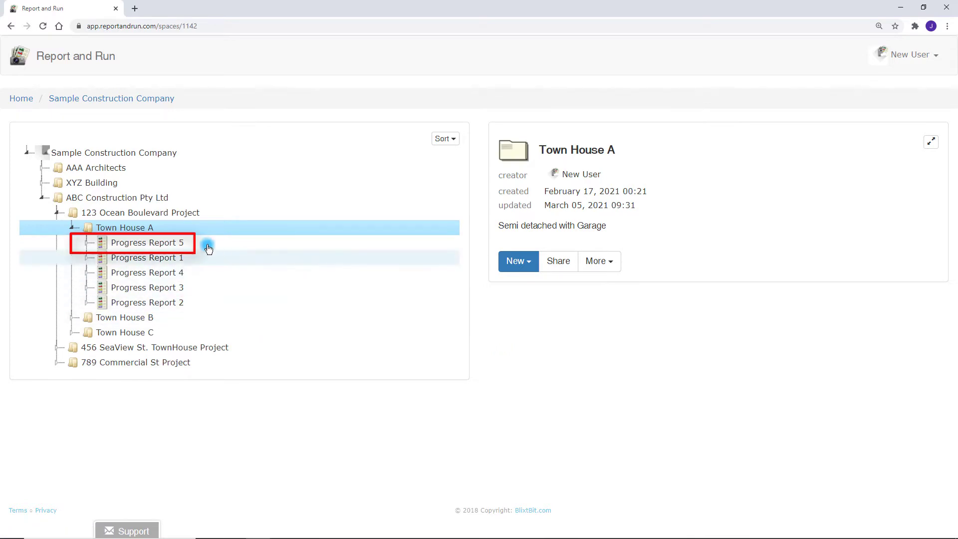
- Open Progress Report 5 in a new tab and scroll through its 25 items
double_click(169, 244)
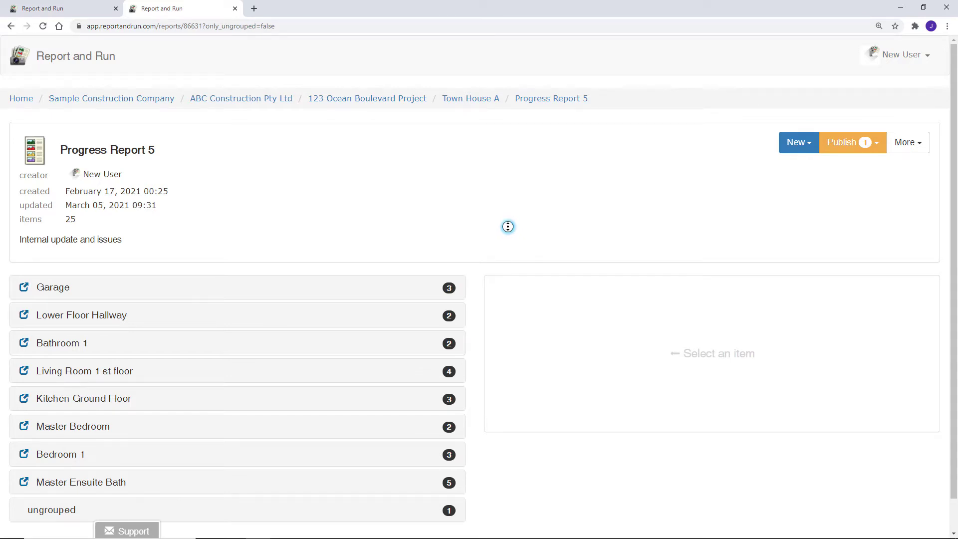
scroll(508, 226, "down", 1)
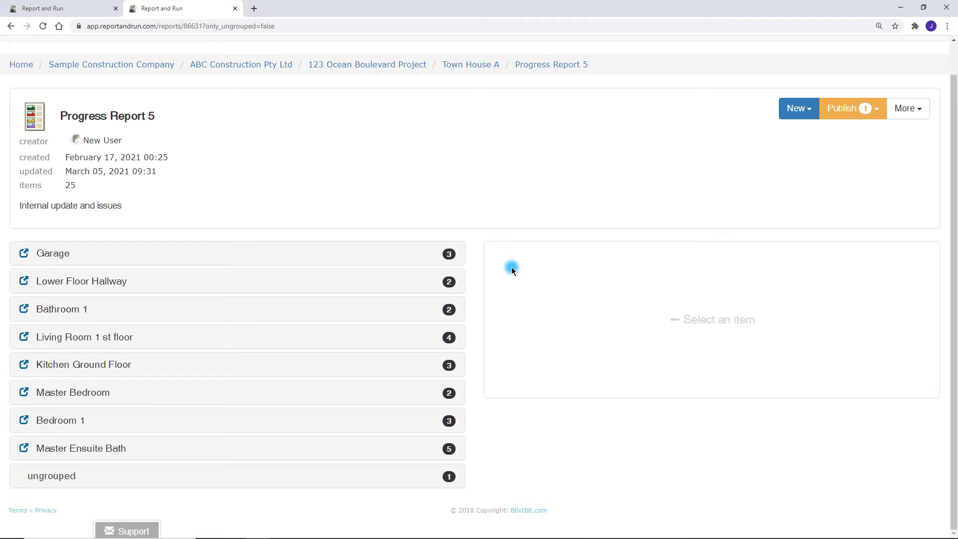
- Expand Lower Floor Hallway and open the Hallway Patch And Repair item
left_click(62, 281)
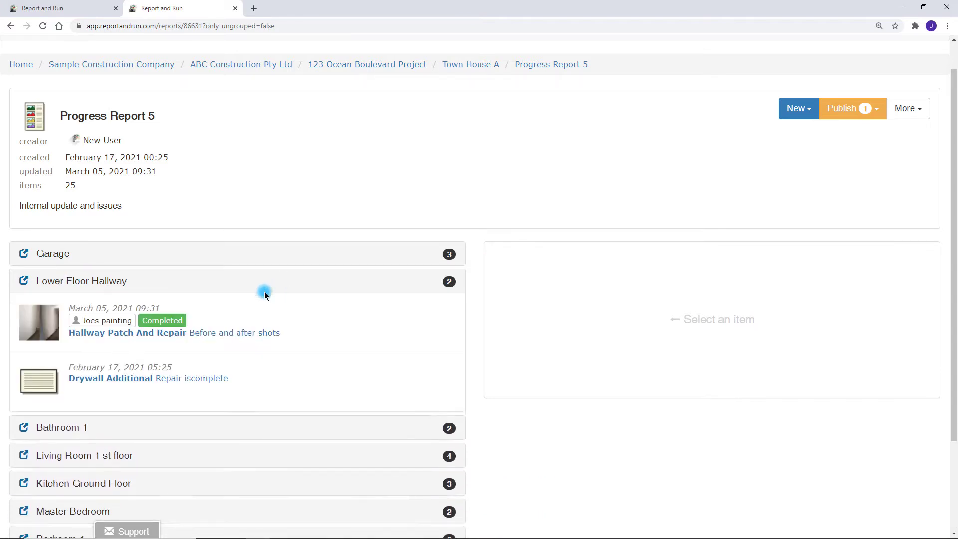
left_click(207, 308)
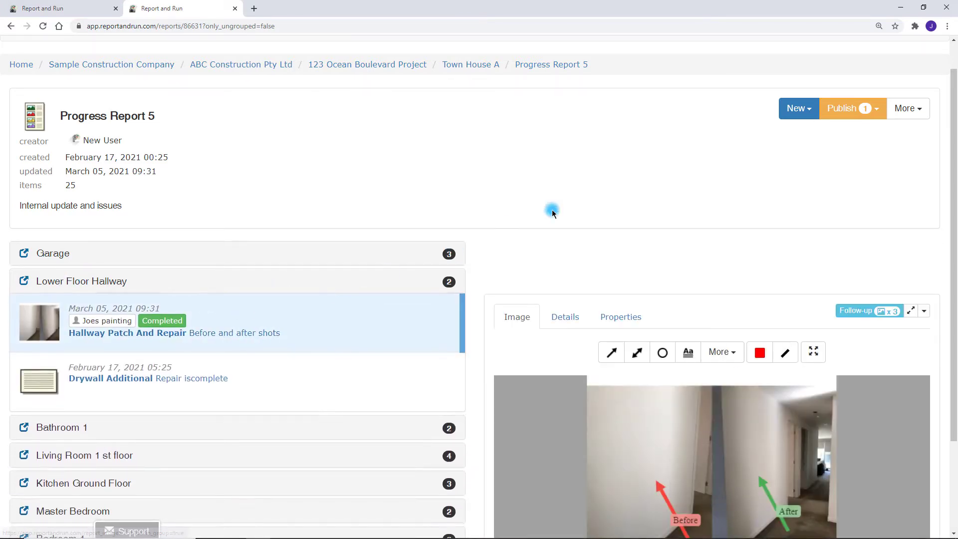
scroll(552, 208, "down", 3)
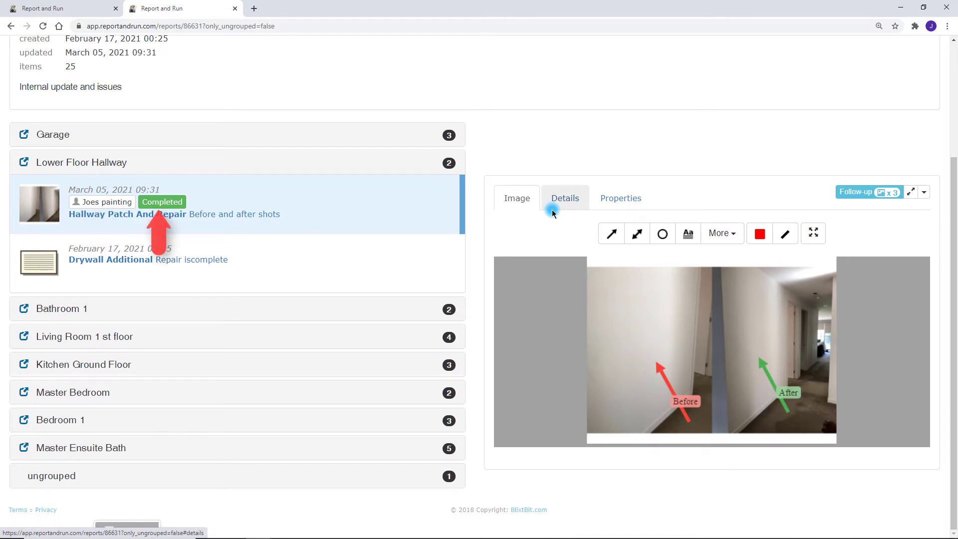
- Try the assignee filter, then filter the report to Completed items only
left_click(118, 202)
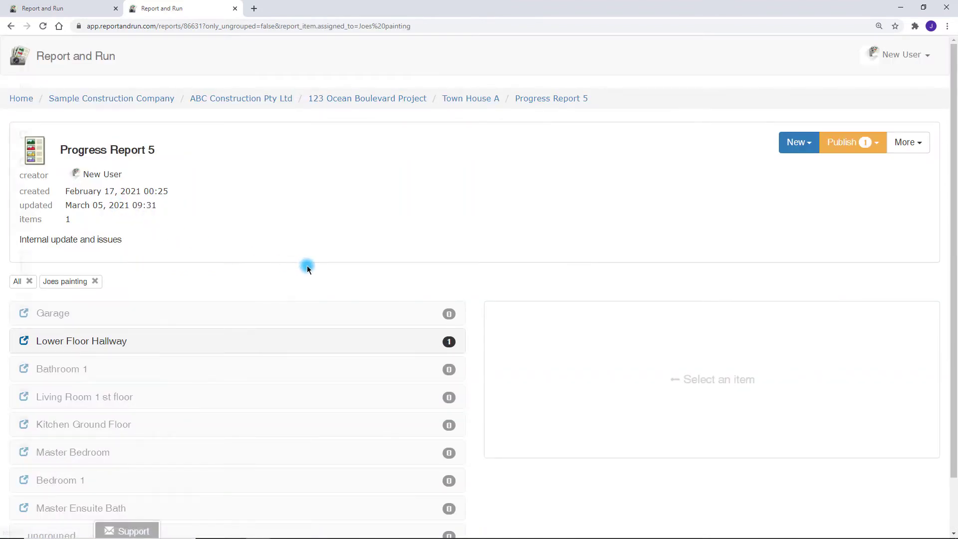
key("alt+Left")
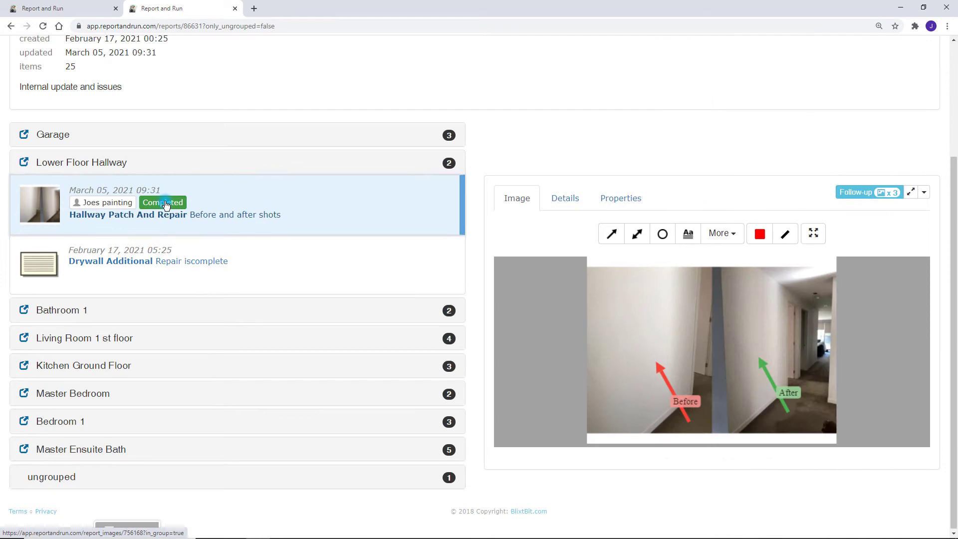
left_click(165, 204)
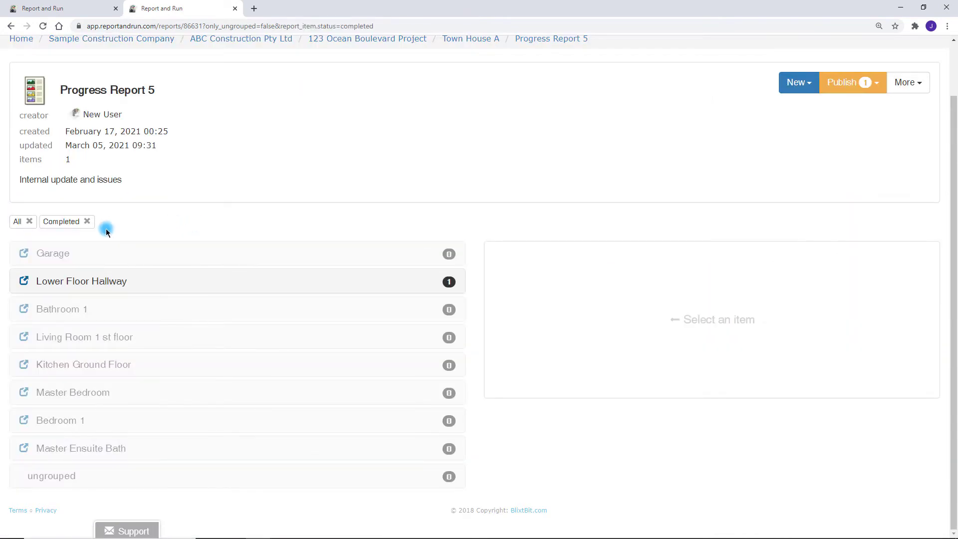
- Remove the Completed filter and view the item's Details, Properties and Image tabs
left_click(88, 222)
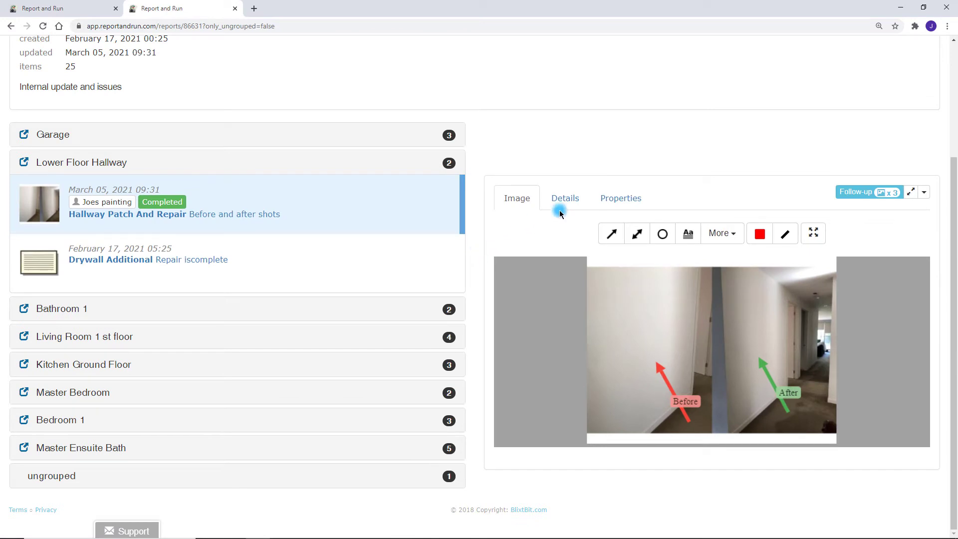
left_click(567, 201)
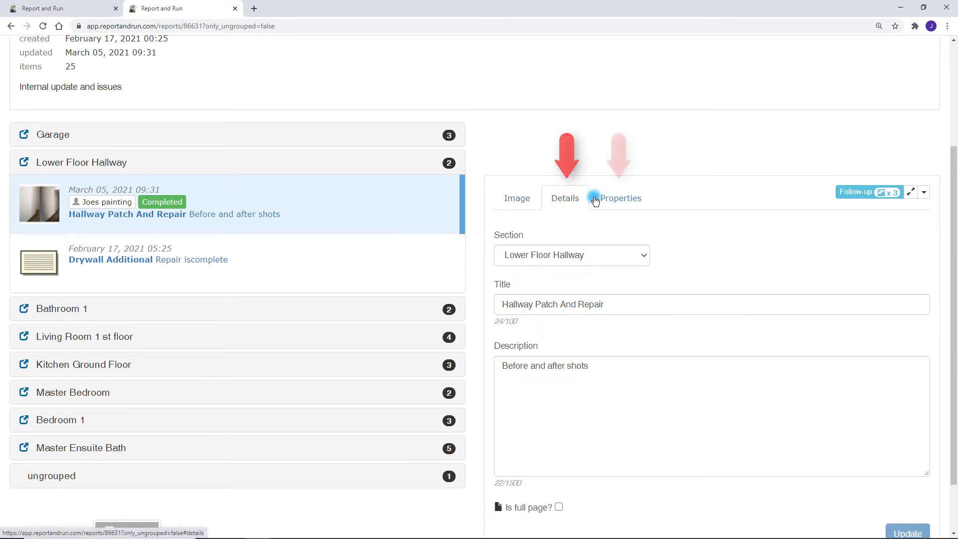
left_click(603, 198)
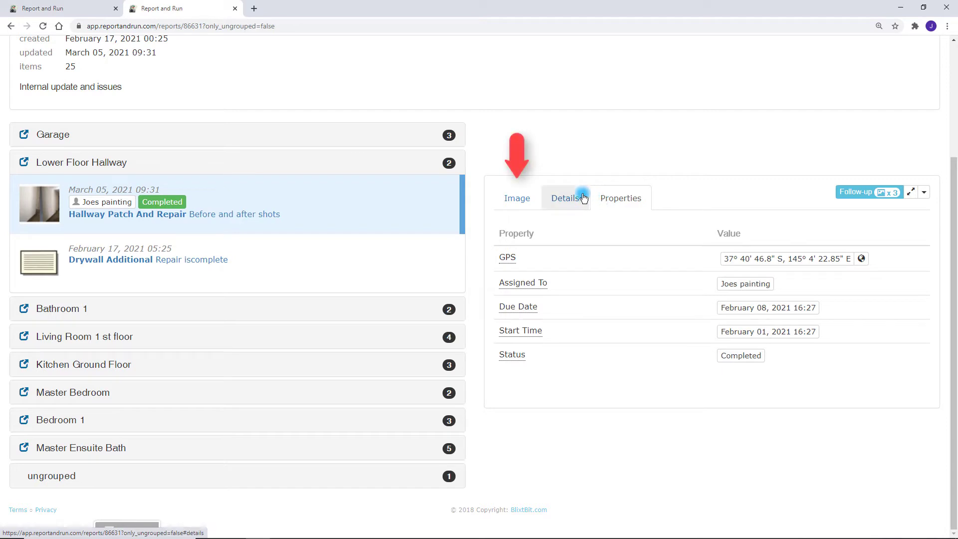
left_click(522, 200)
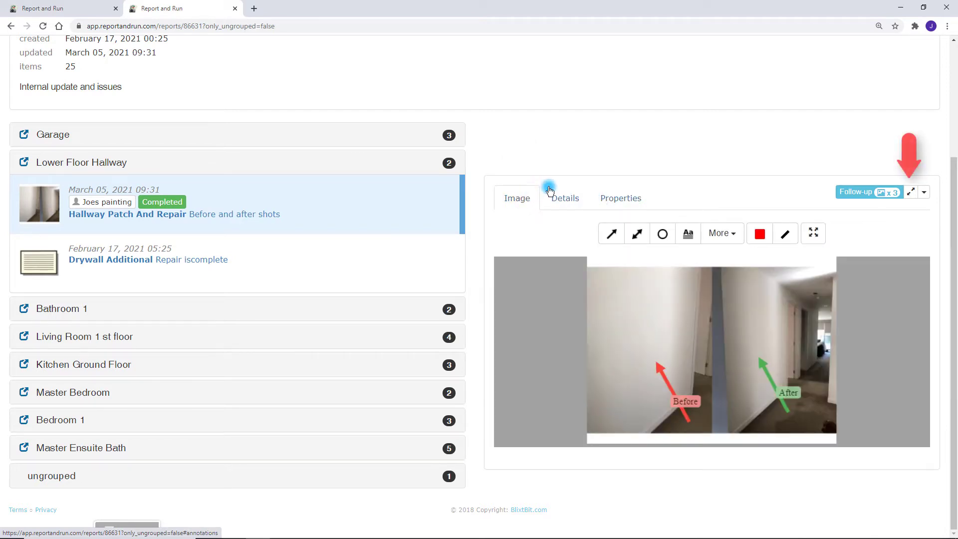
- On the item's image page, draw a red circle on the left wall, then delete it
left_click(911, 198)
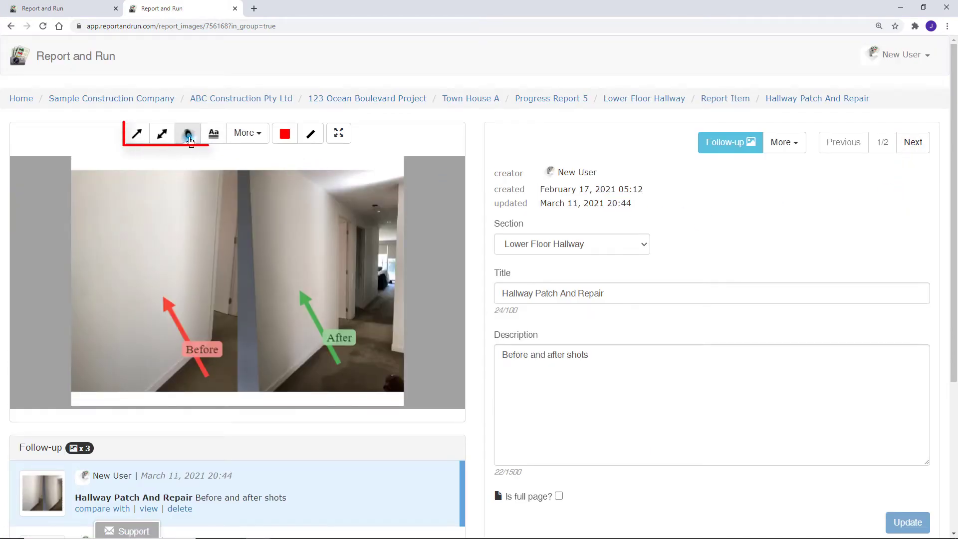
left_click(188, 133)
mouse_move(155, 280)
left_mouse_down()
mouse_move(188, 318)
mouse_move(185, 309)
left_mouse_up()
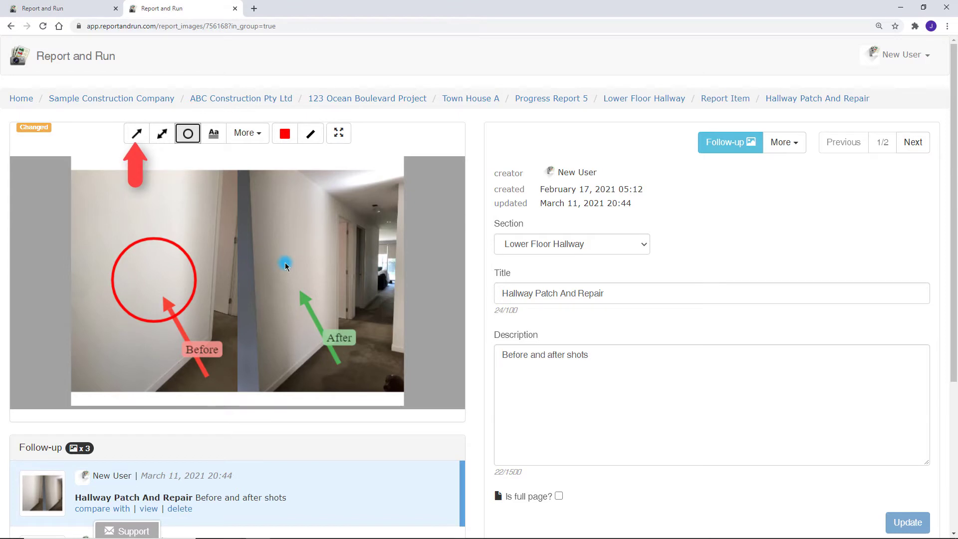
left_click(256, 136)
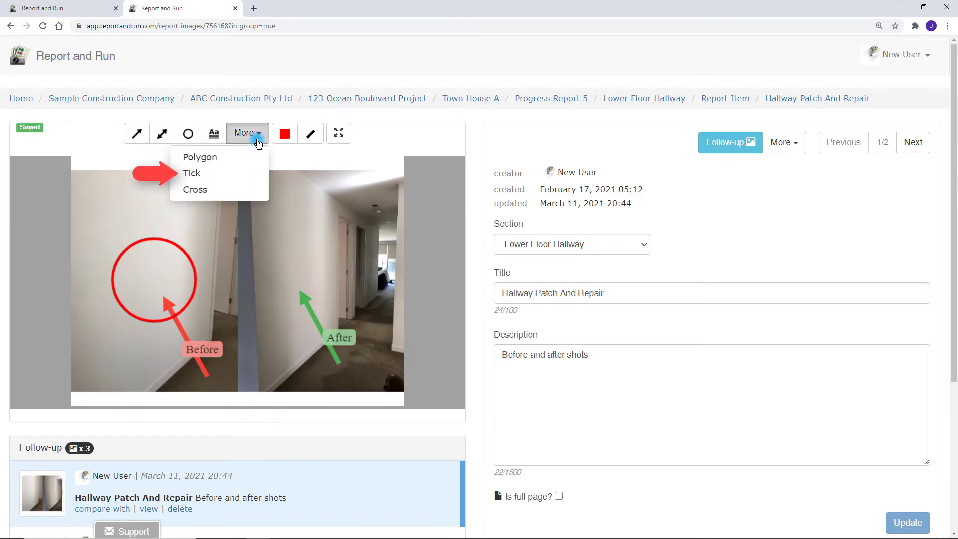
left_click(277, 151)
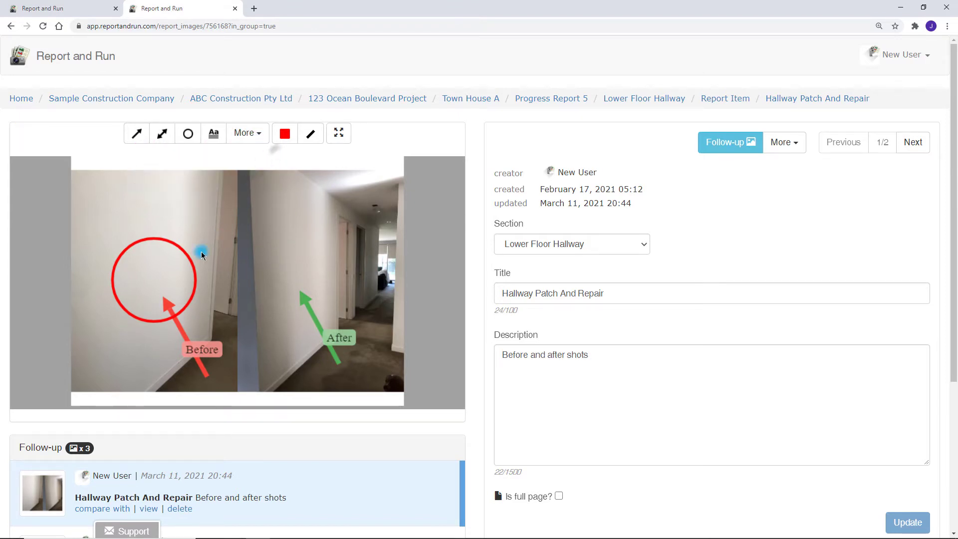
left_click_drag(202, 255, 439, 372)
left_click(543, 137)
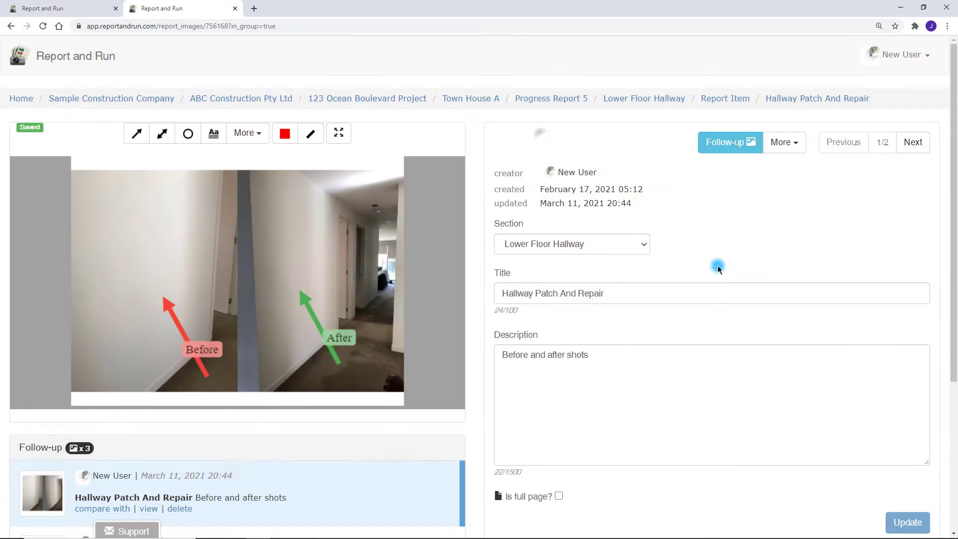
left_click(644, 245)
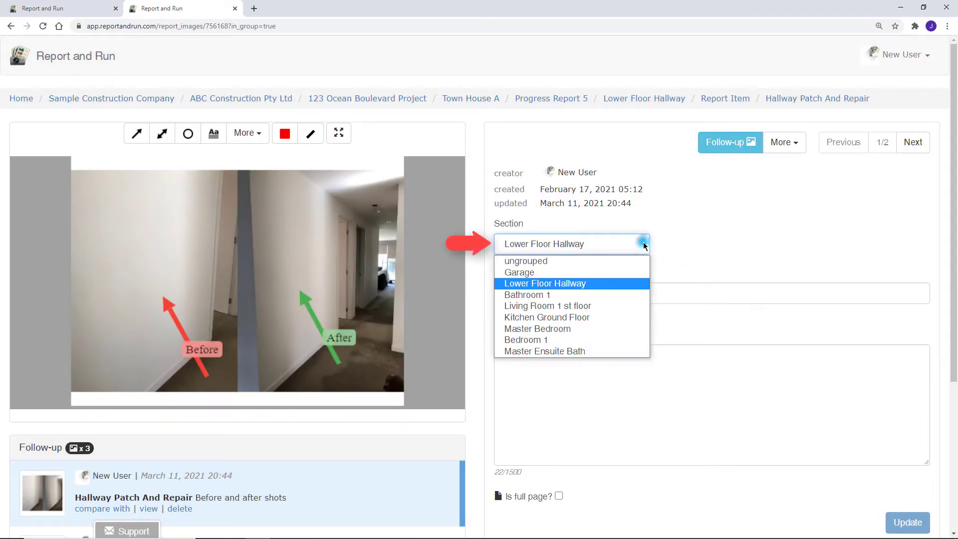
left_click(723, 242)
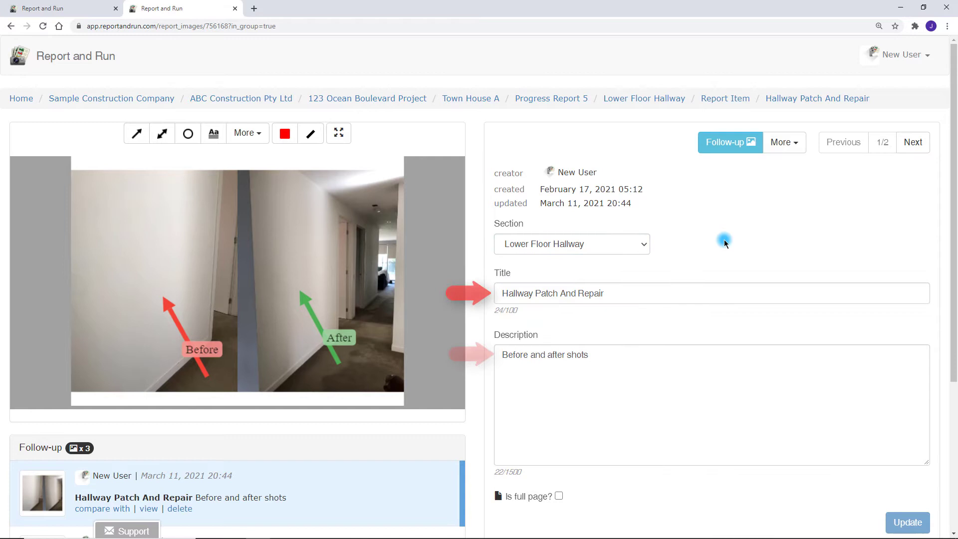
scroll(796, 239, "down", 3)
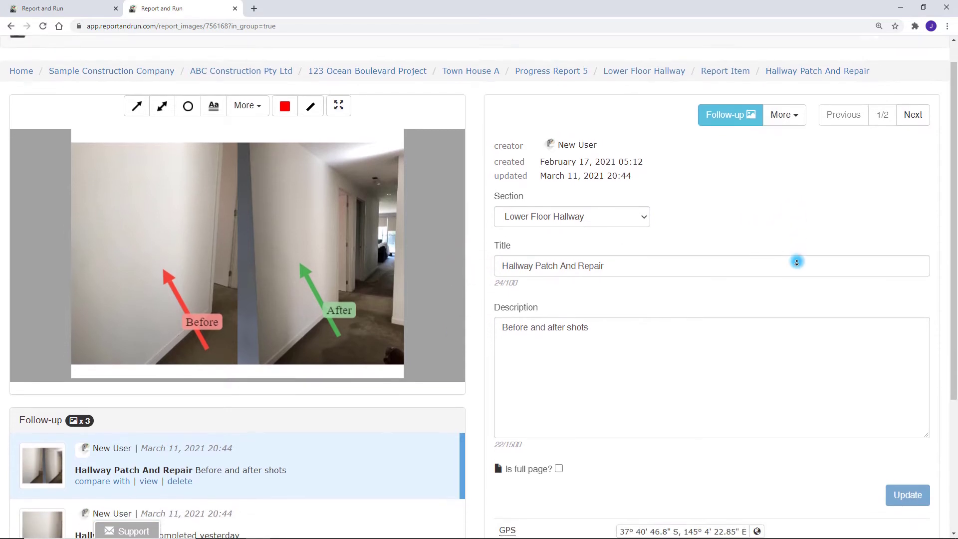
scroll(797, 261, "down", 4)
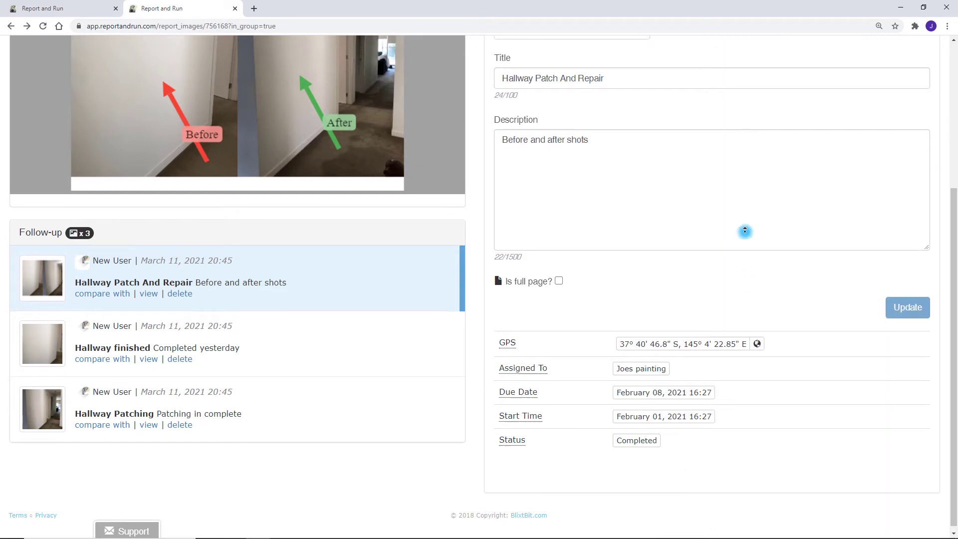
scroll(745, 231, "up", 4)
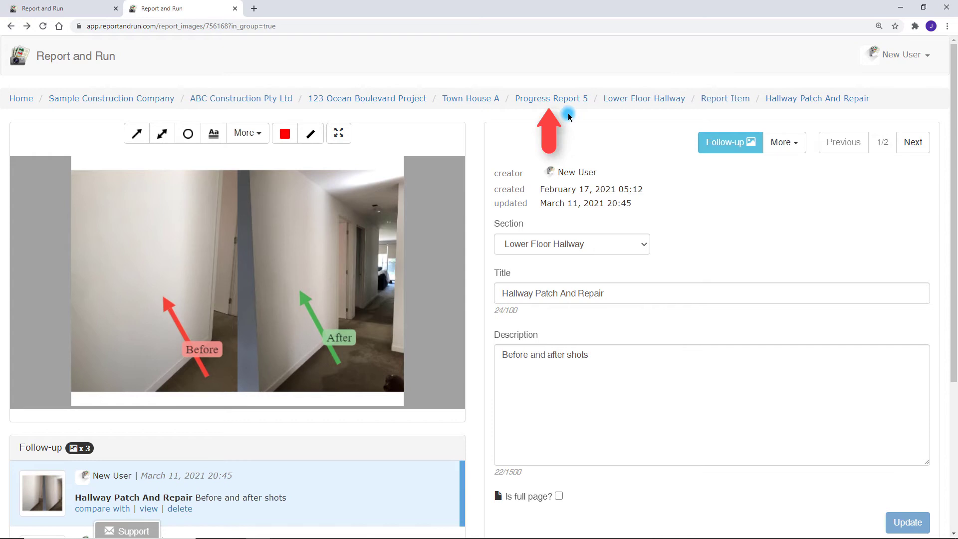
- Return to Progress Report 5 and open its member sharing page from More
left_click(559, 98)
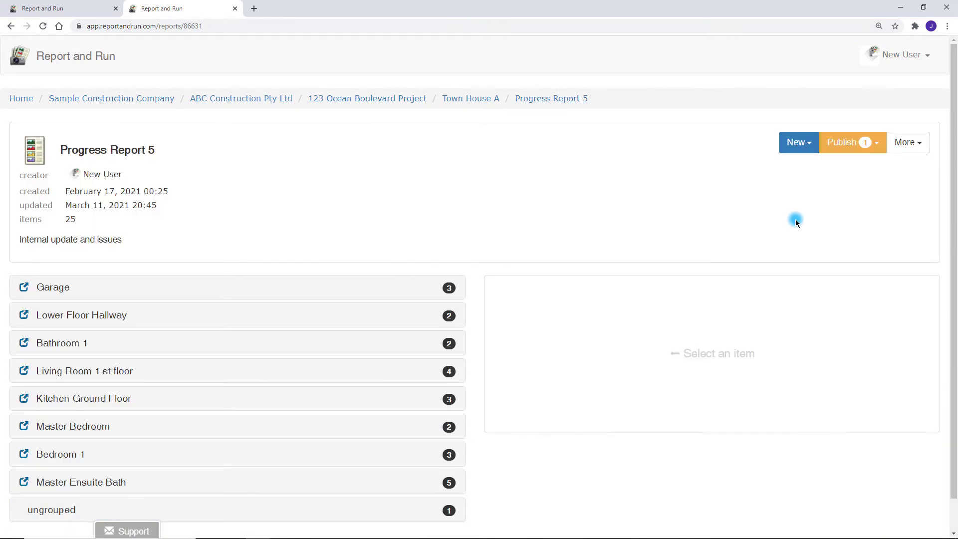
left_click(908, 149)
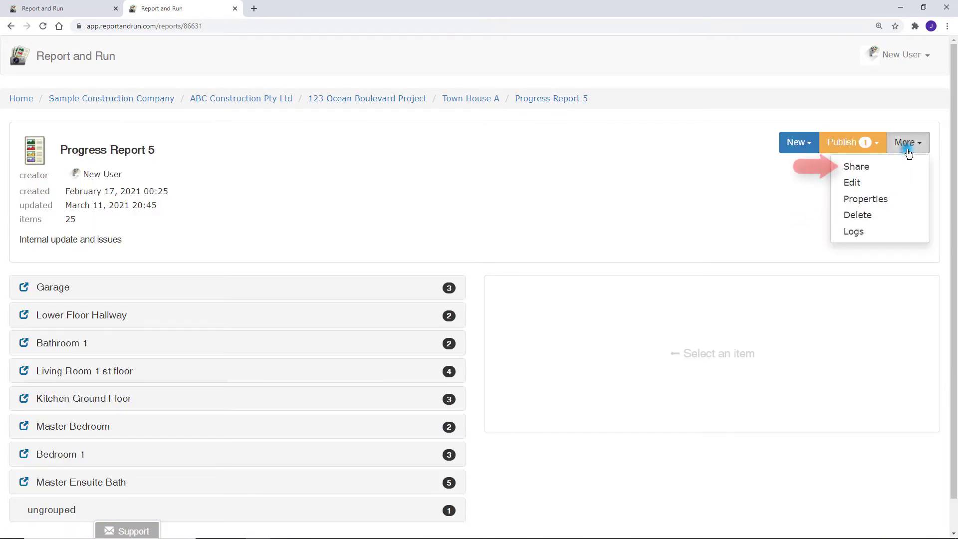
left_click(882, 144)
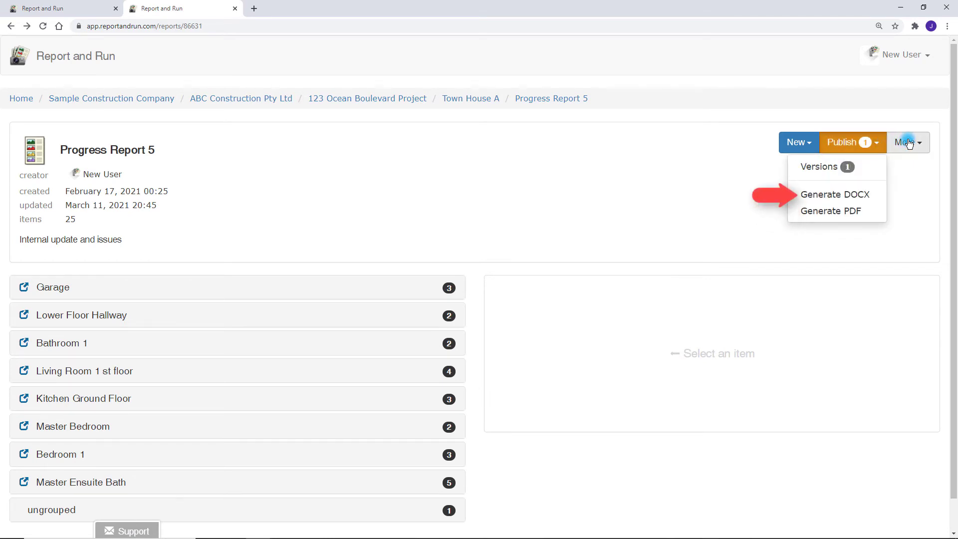
left_click(906, 144)
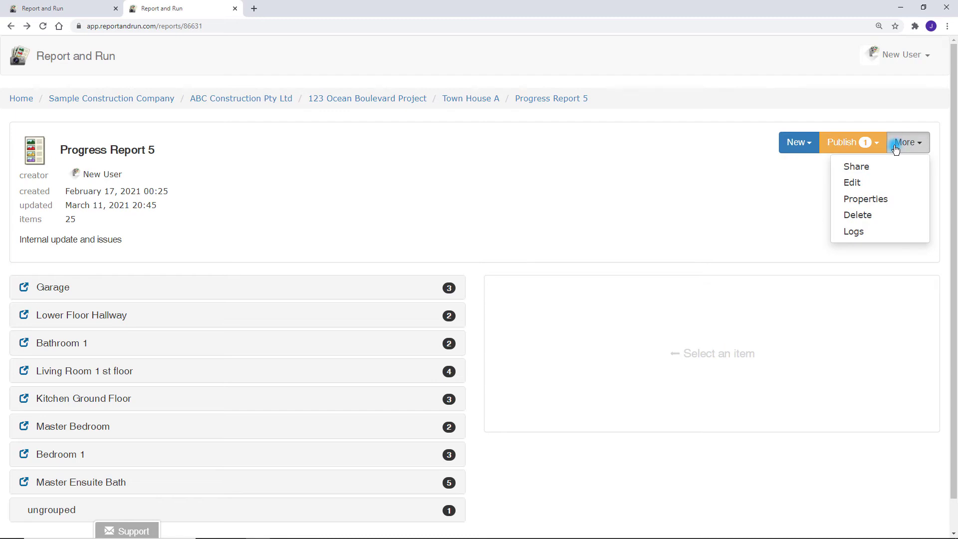
left_click(871, 166)
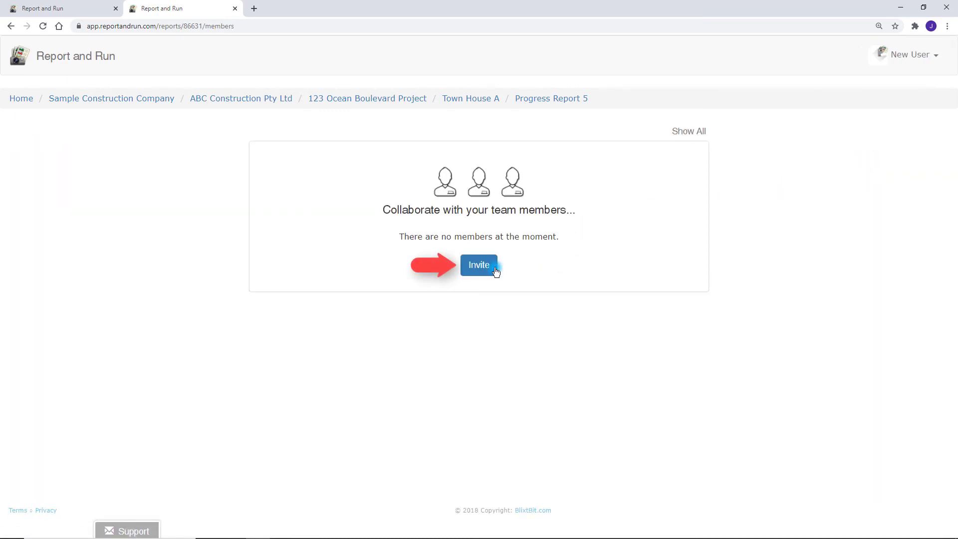
- Invite a new member by e-mail with only 'can view all' access
left_click(479, 265)
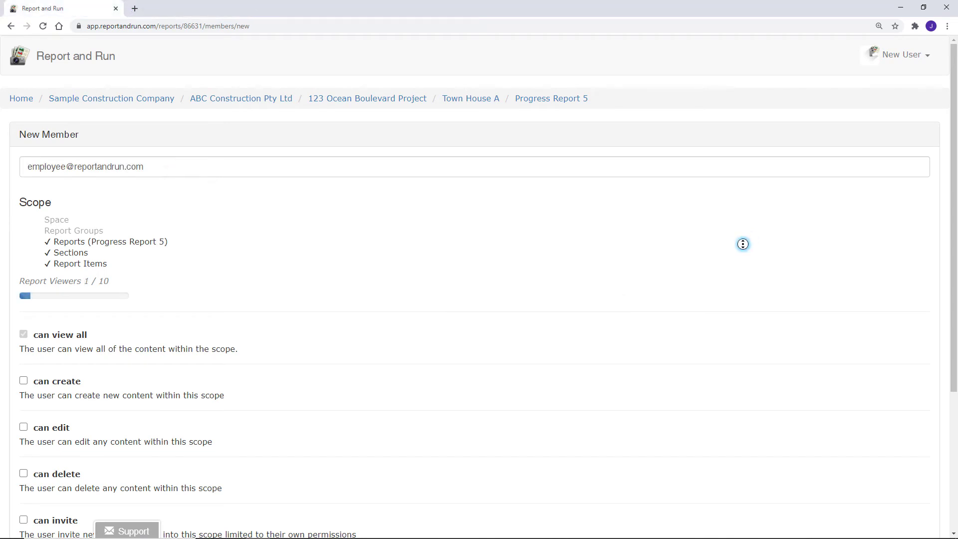
scroll(743, 277, "down", 1)
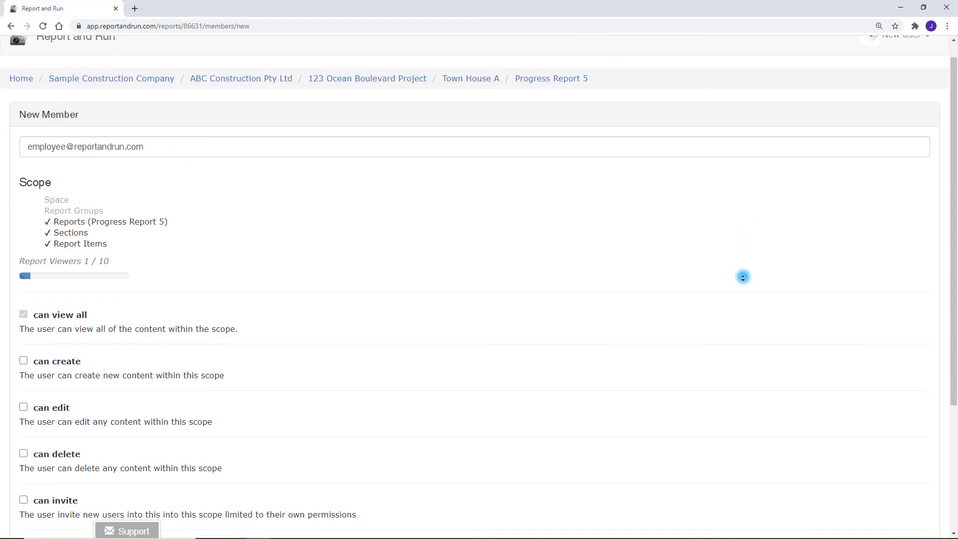
scroll(743, 278, "down", 4)
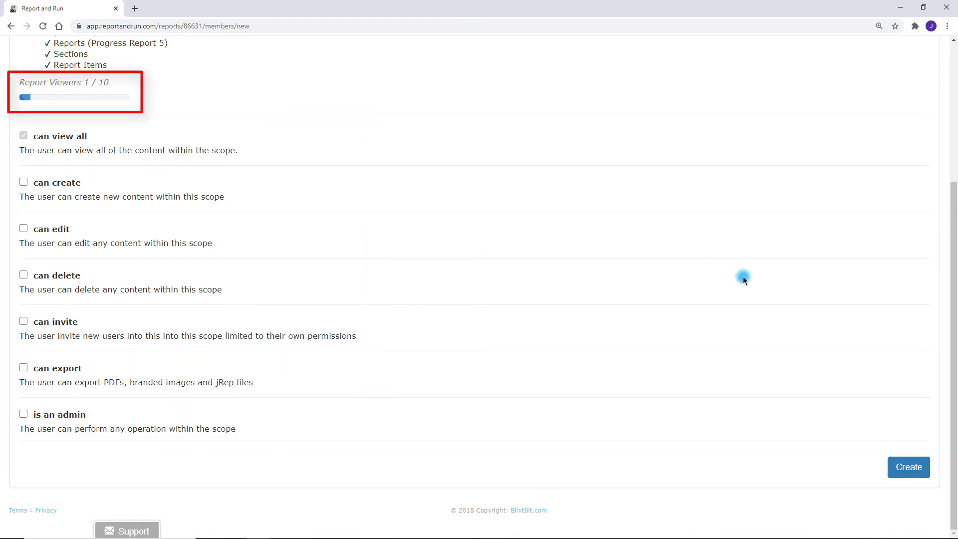
left_click(910, 462)
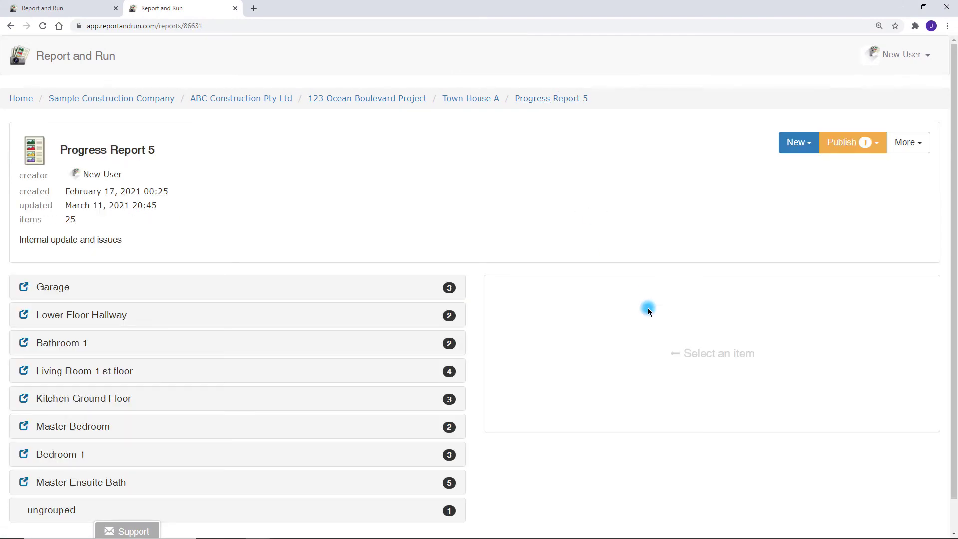
- Generate a PDF using the large-photo layout, keeping all sections including ungrouped items
left_click(865, 147)
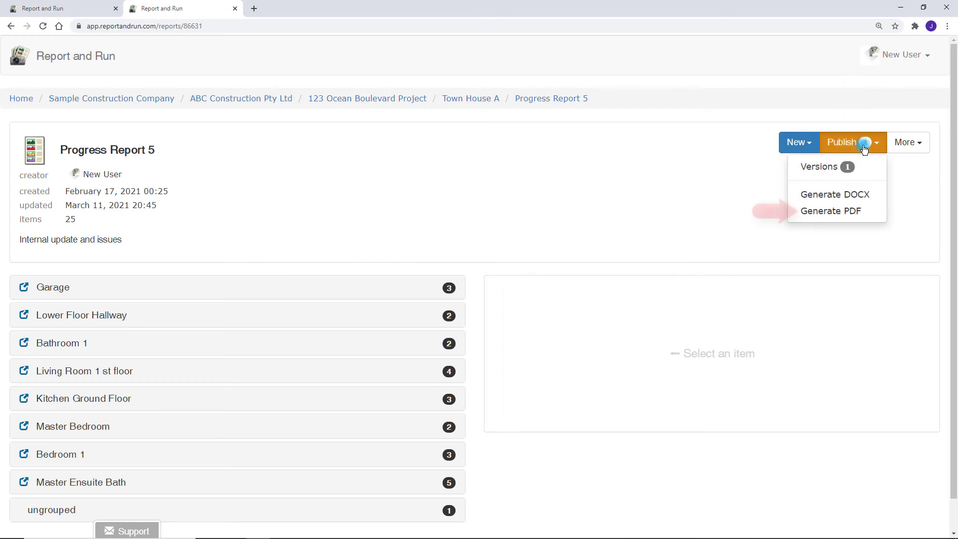
left_click(836, 215)
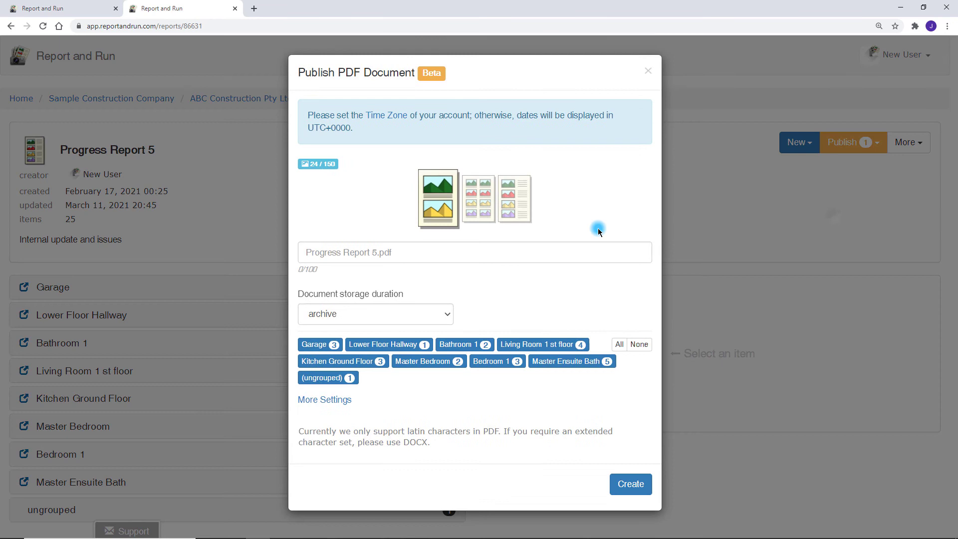
left_click(513, 206)
left_click(438, 199)
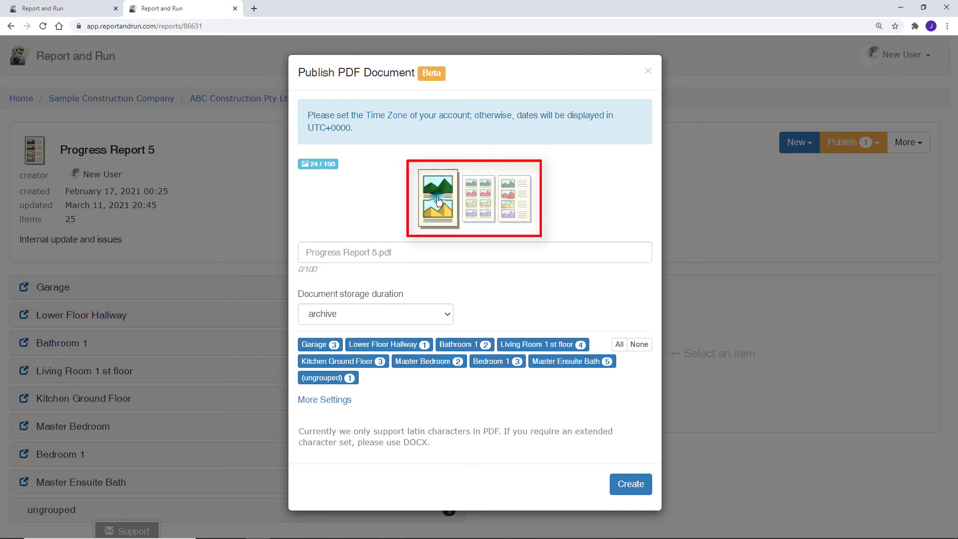
left_click(352, 378)
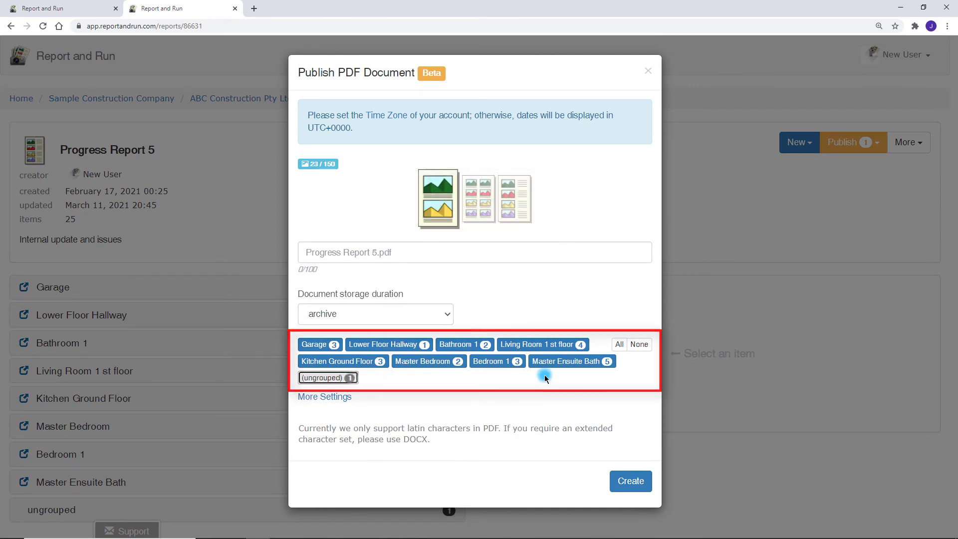
left_click(412, 382)
left_click(354, 379)
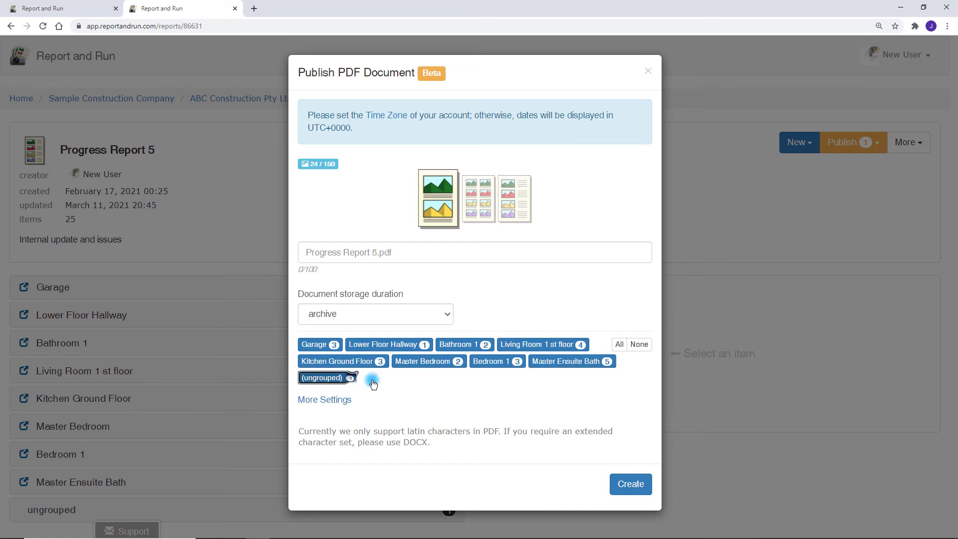
key("Return")
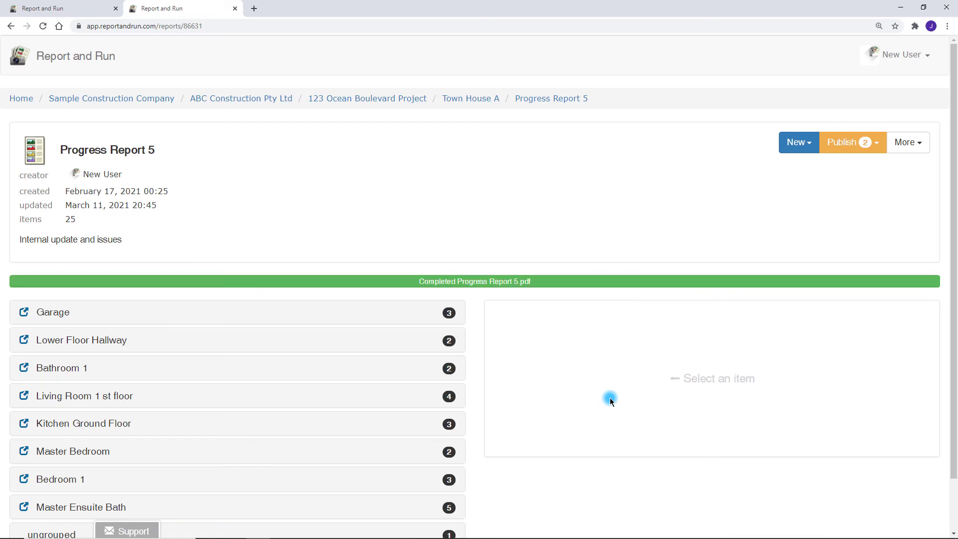
left_click(876, 144)
- Create a Share with URL link for the newest Progress Report 5.pdf, expiring March 18, 2021
left_click(827, 166)
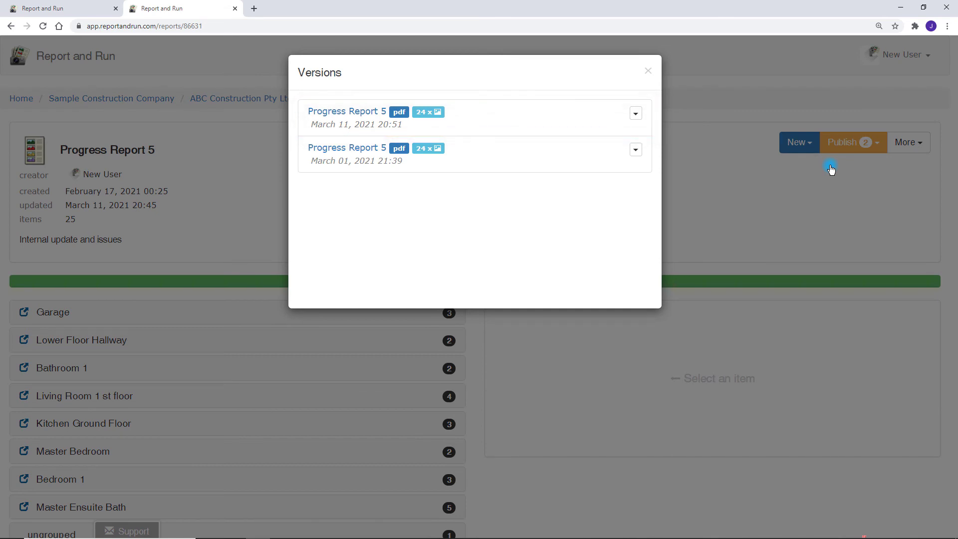
left_click(635, 114)
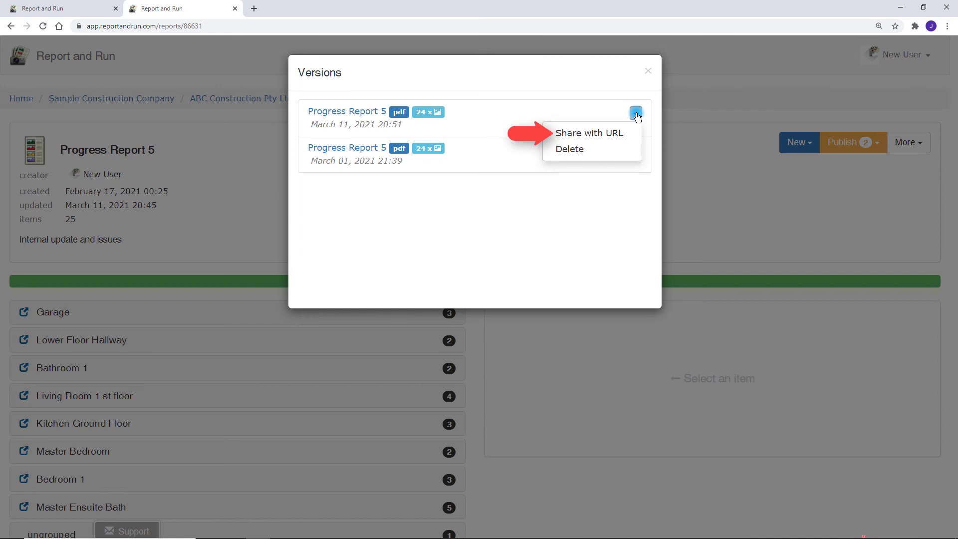
left_click(609, 131)
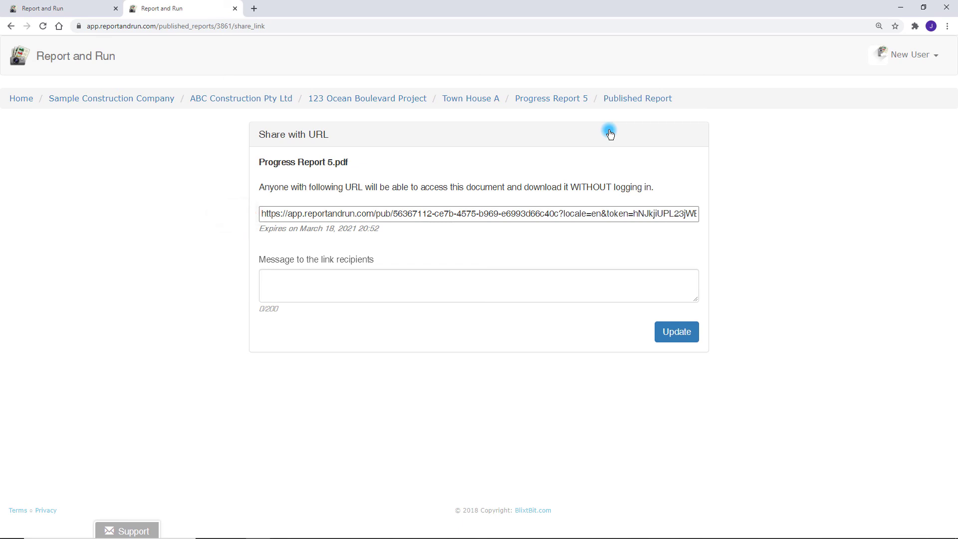
- Return to Progress Report 5 and check its Versions list shows the newest PDF shared by link
left_click(570, 102)
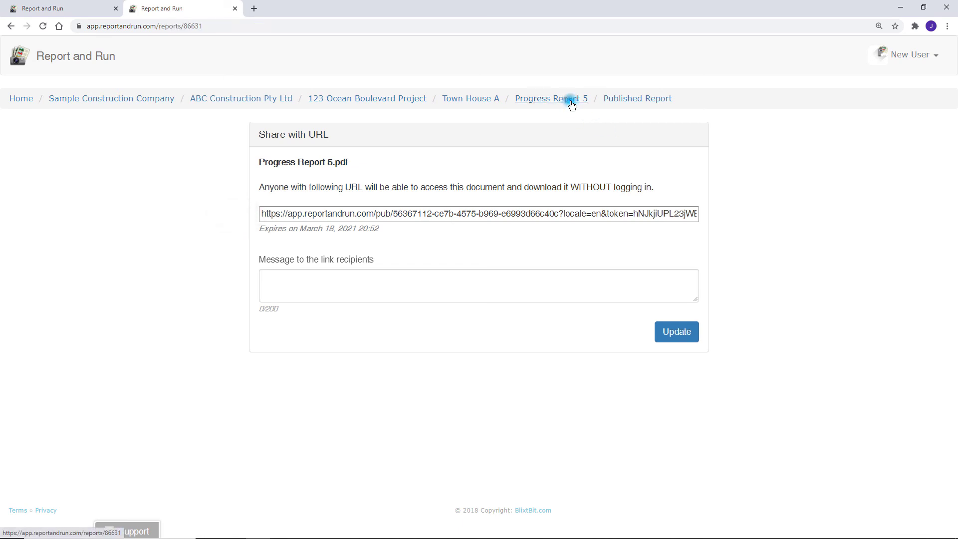
left_click(847, 149)
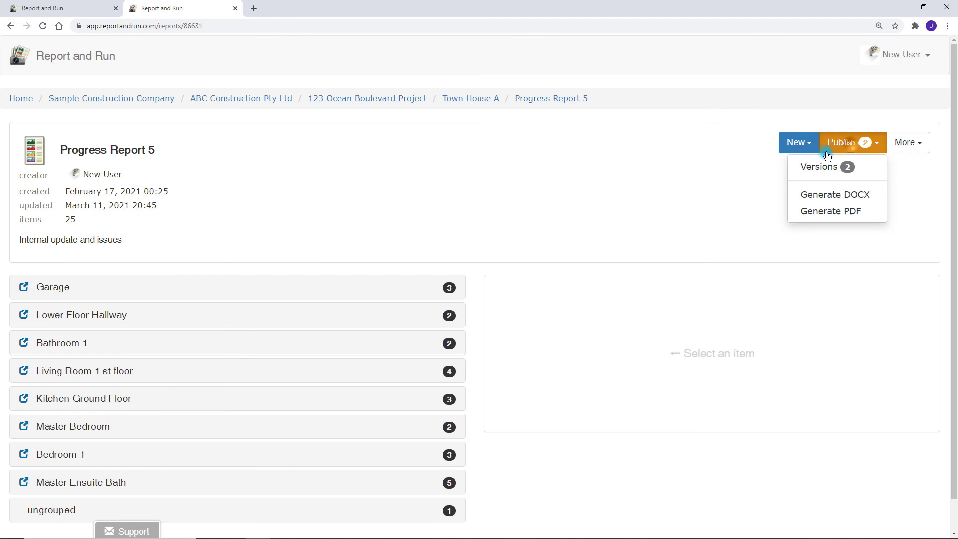
left_click(820, 163)
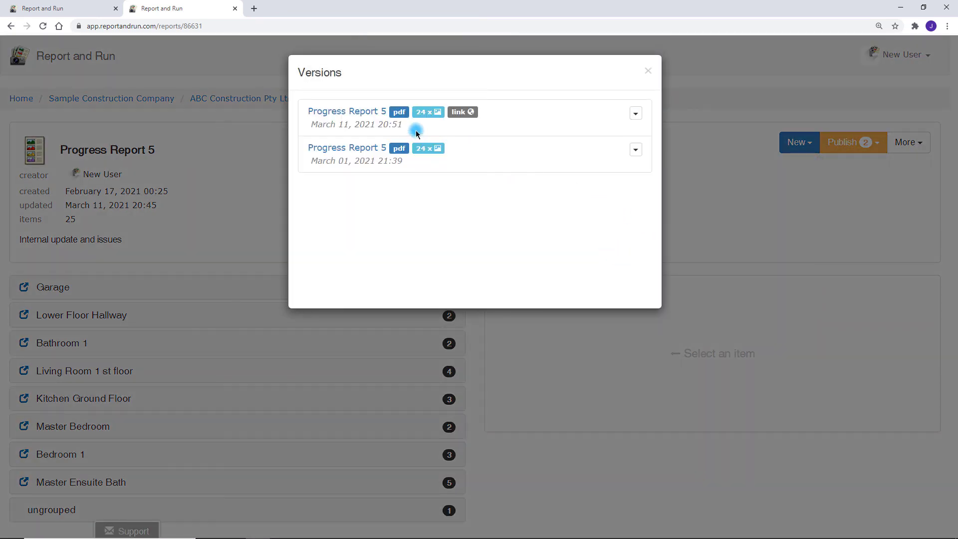